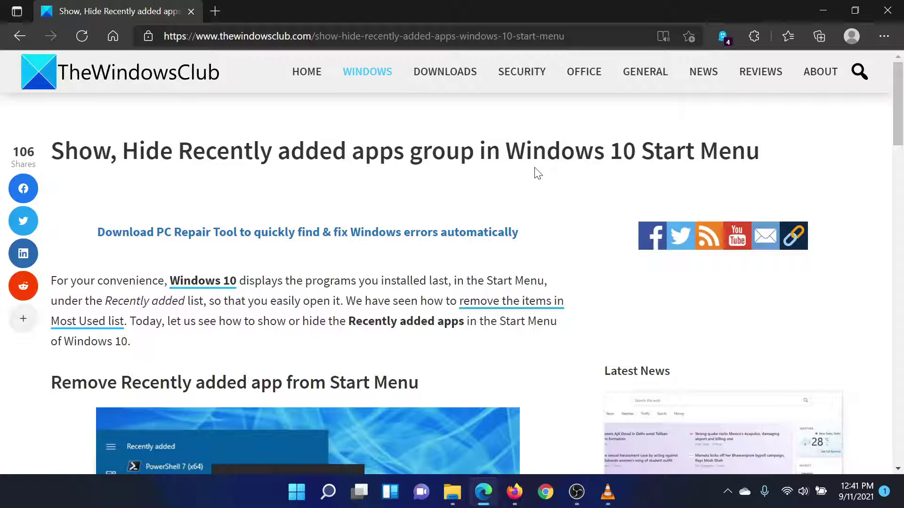
pyautogui.scroll(-5, 518, 196)
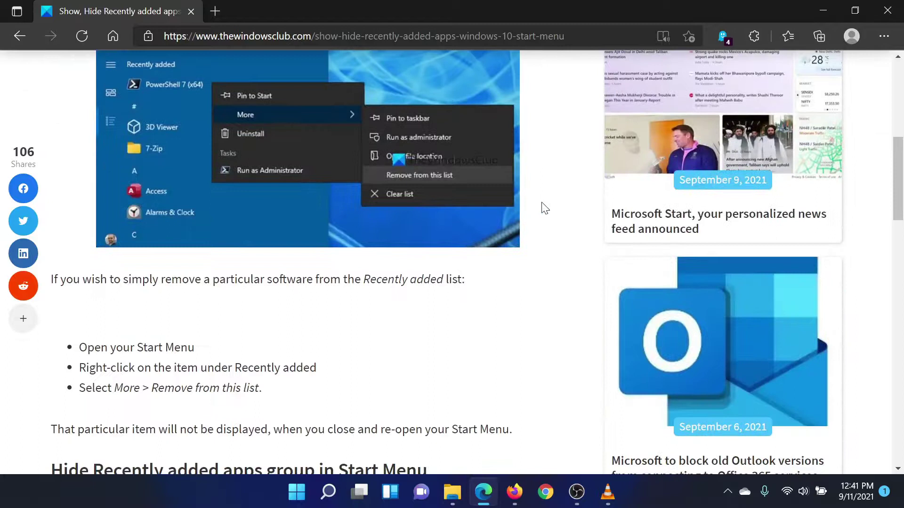
# Launch Windows Settings from the Win+X quick-access menu.
pyautogui.rightClick(301, 490)
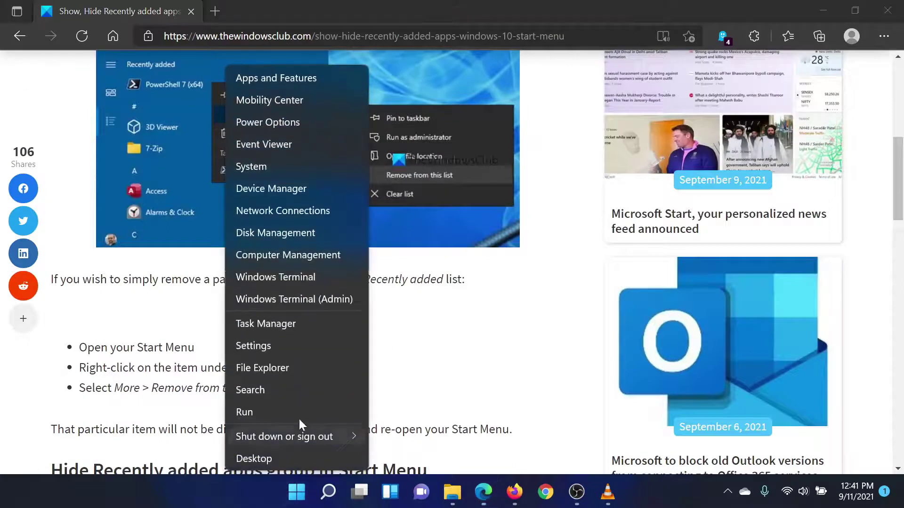
pyautogui.click(299, 346)
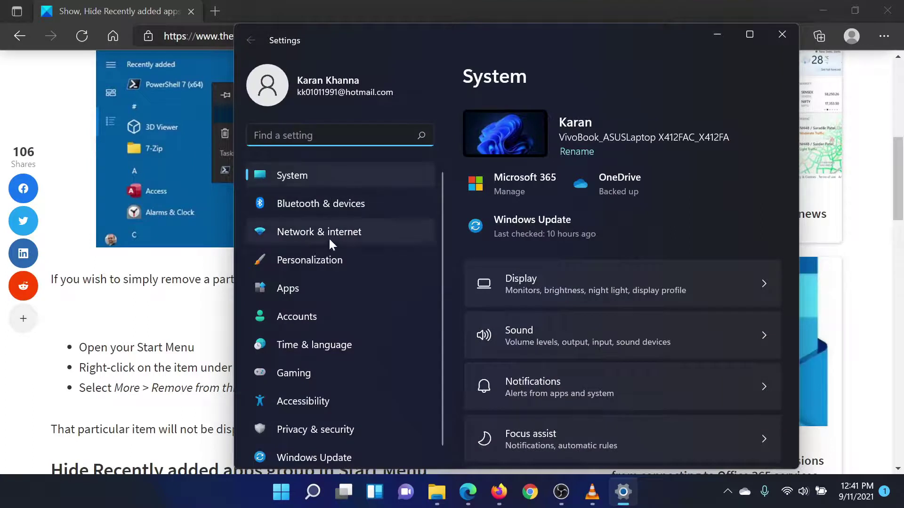
pyautogui.scroll(-1, 327, 409)
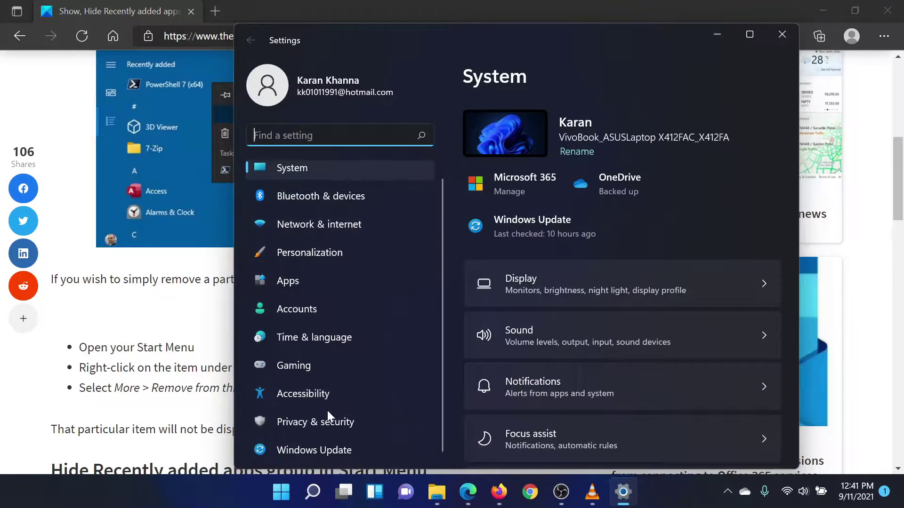
# Go to Personalization > Start to view the 'Show recently added apps' toggle.
pyautogui.click(316, 253)
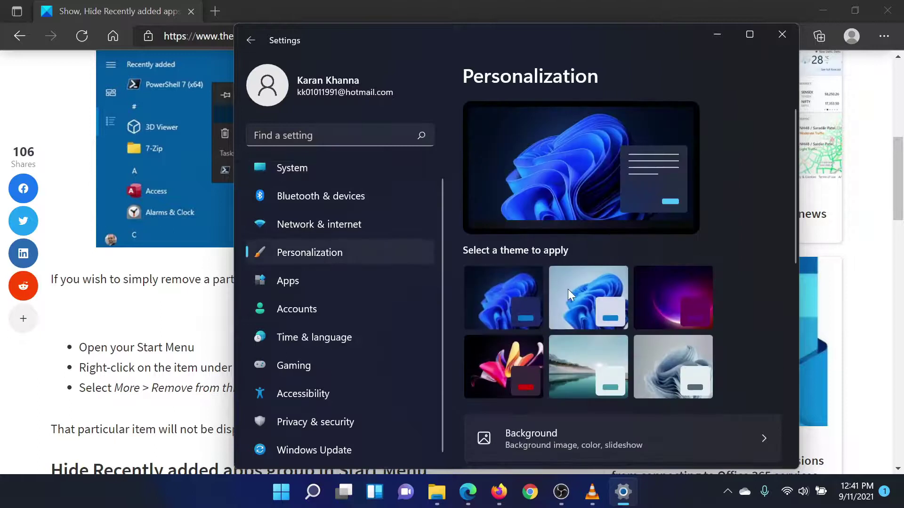
pyautogui.scroll(-3, 597, 309)
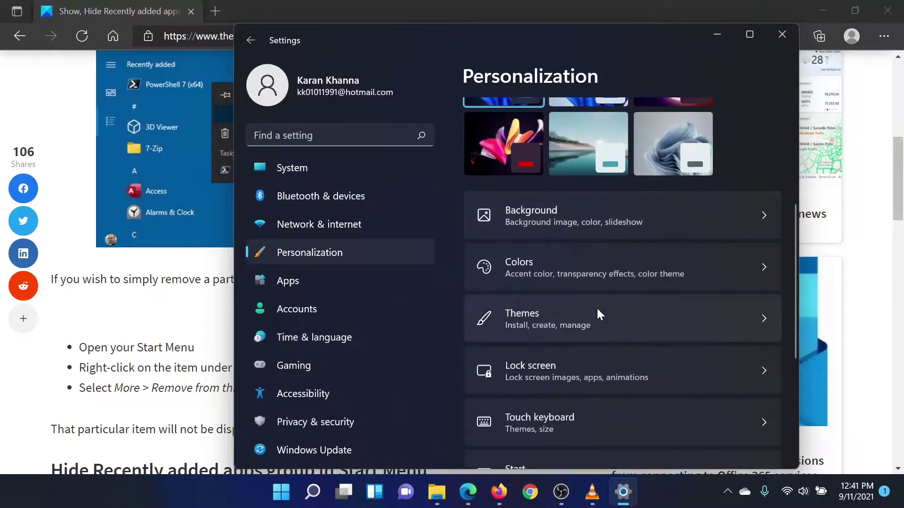
pyautogui.scroll(-3, 597, 308)
pyautogui.click(597, 308)
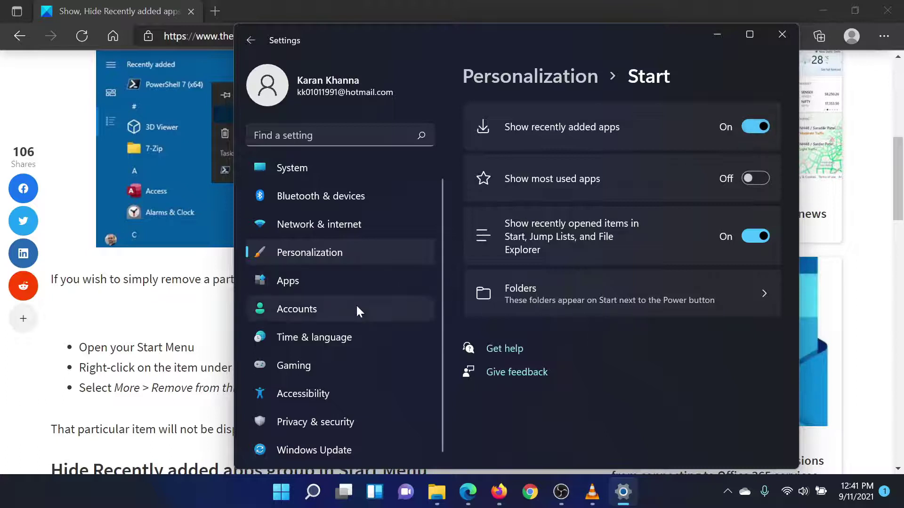
# Switch from Settings back to the Edge article with Alt+Tab.
pyautogui.hotkey('alt', 'Tab')
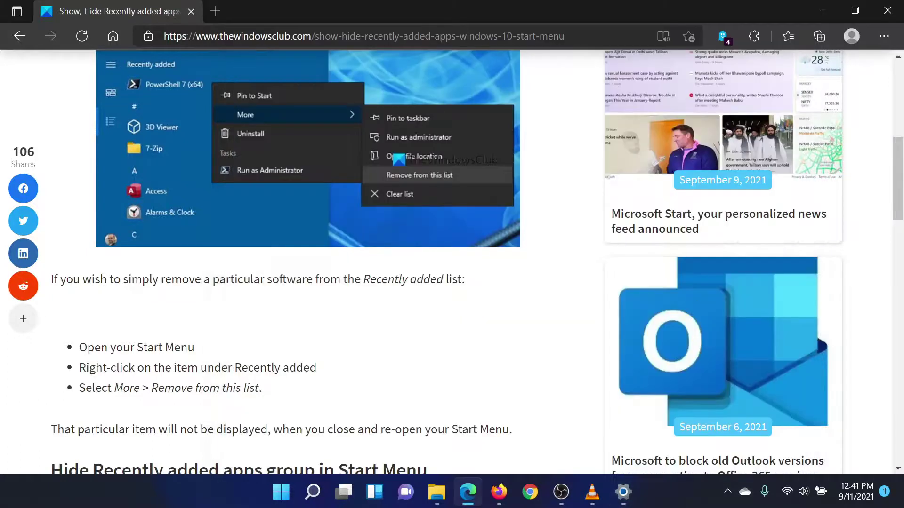
pyautogui.moveTo(902, 174); pyautogui.dragTo(900, 99)
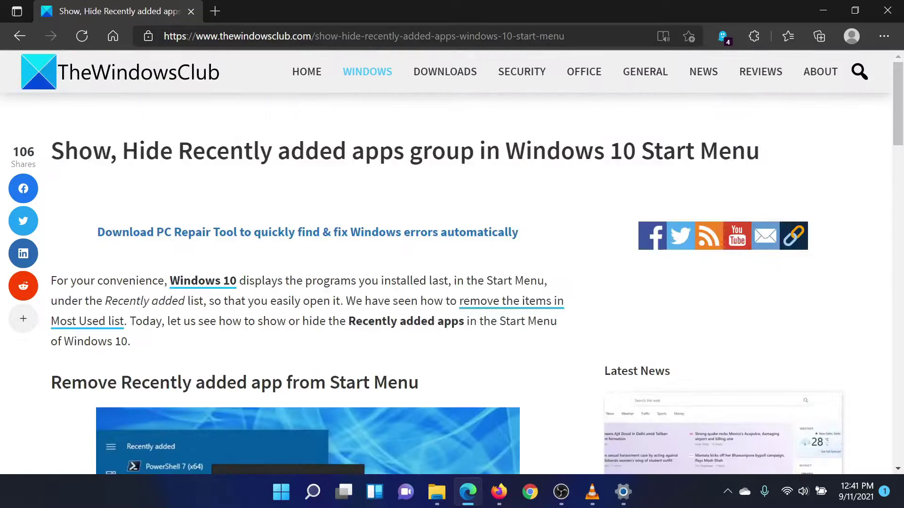